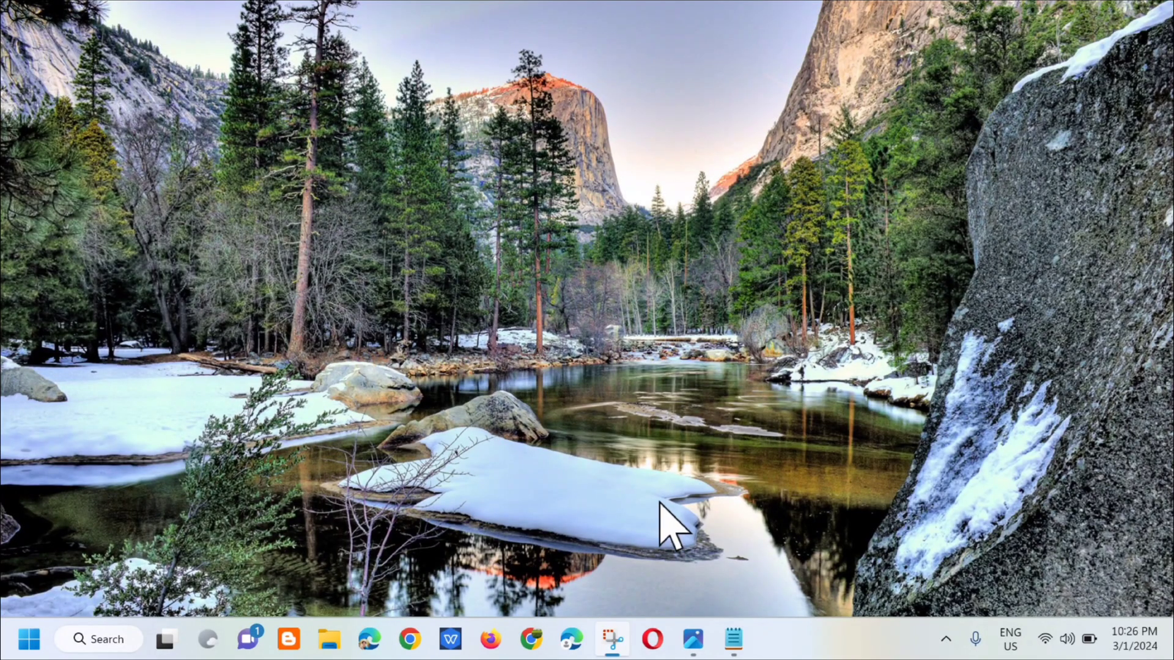
Step: Search for 'services' and bring up the context menu for the Services result
{"action": "left_click", "coordinate": [108, 640]}
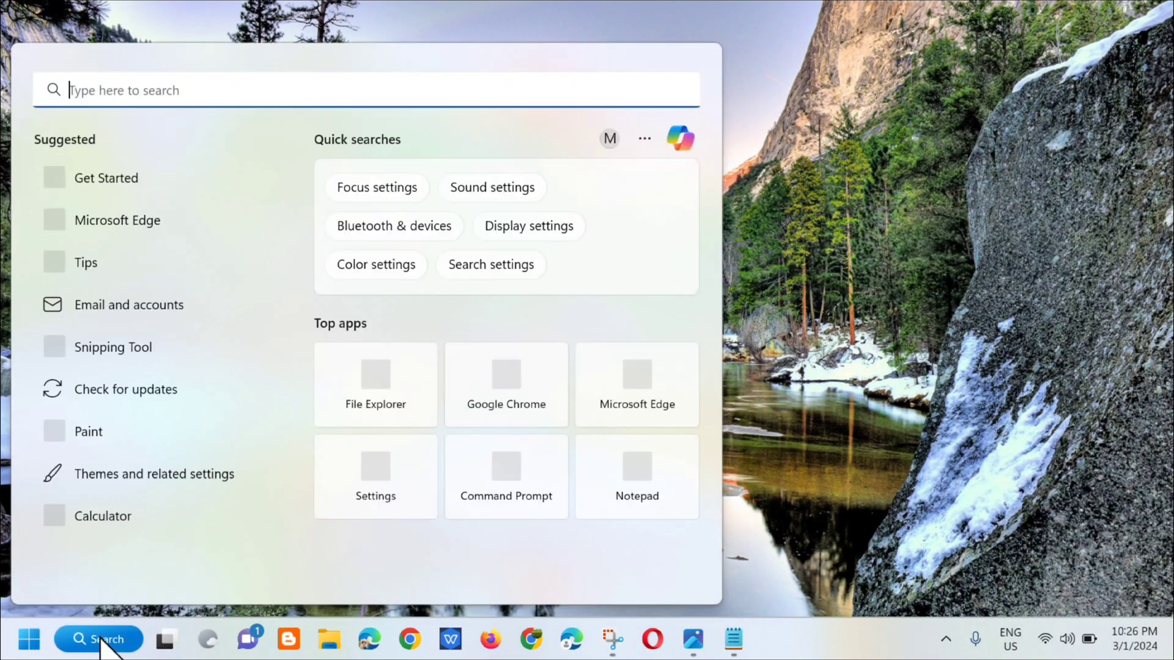
{"action": "key", "text": "Caps_Lock"}
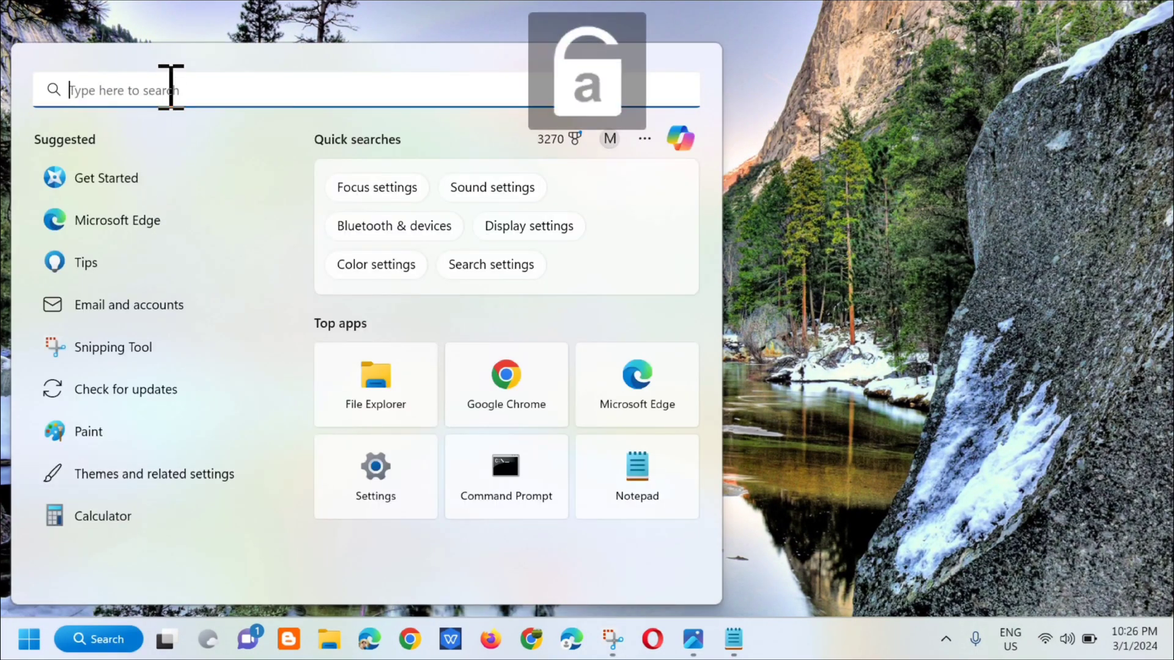
{"action": "type", "text": "service"}
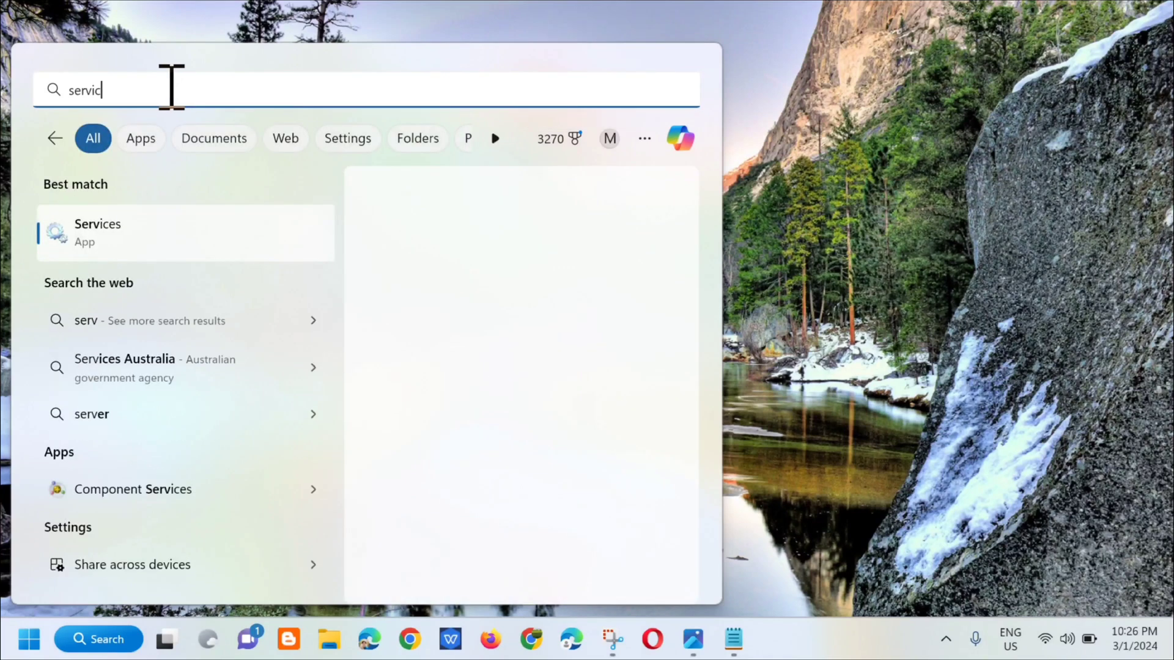
{"action": "type", "text": "s"}
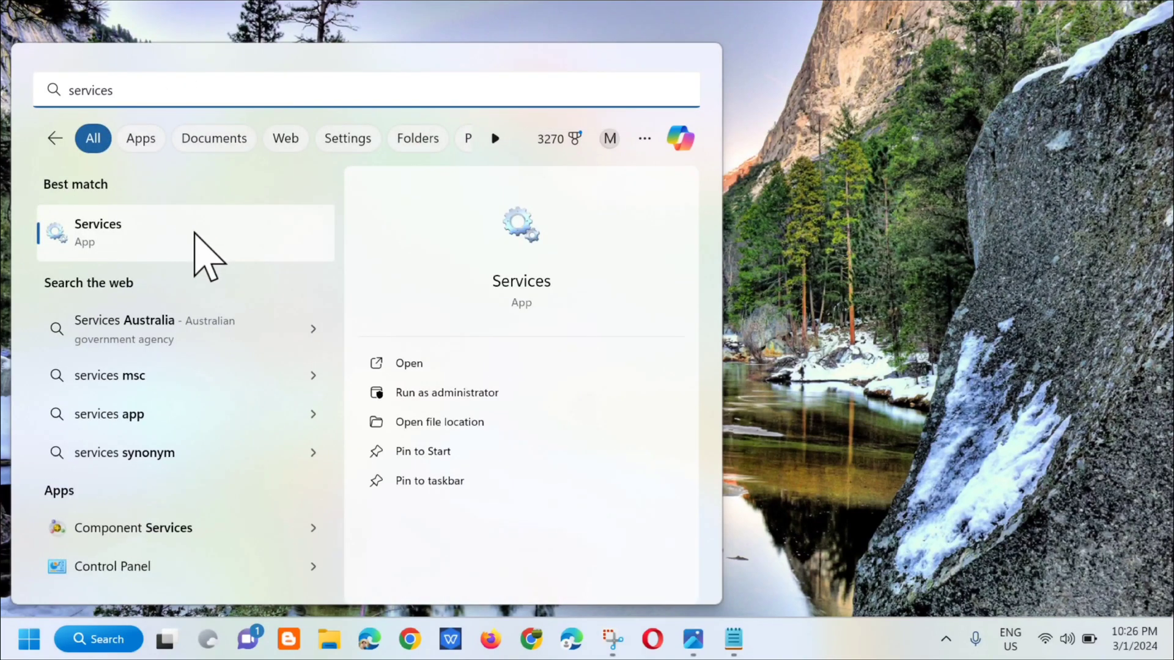
{"action": "right_click", "coordinate": [196, 233]}
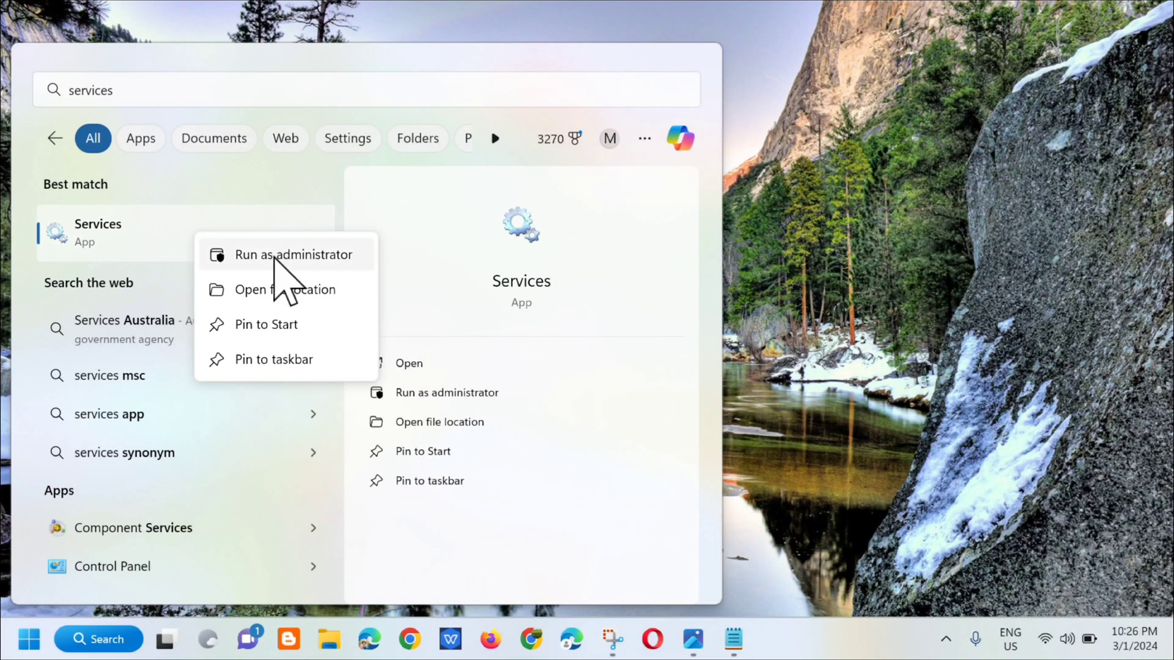
Step: Run Services as administrator and scroll down to the Windows Installer entry
{"action": "left_click", "coordinate": [274, 256]}
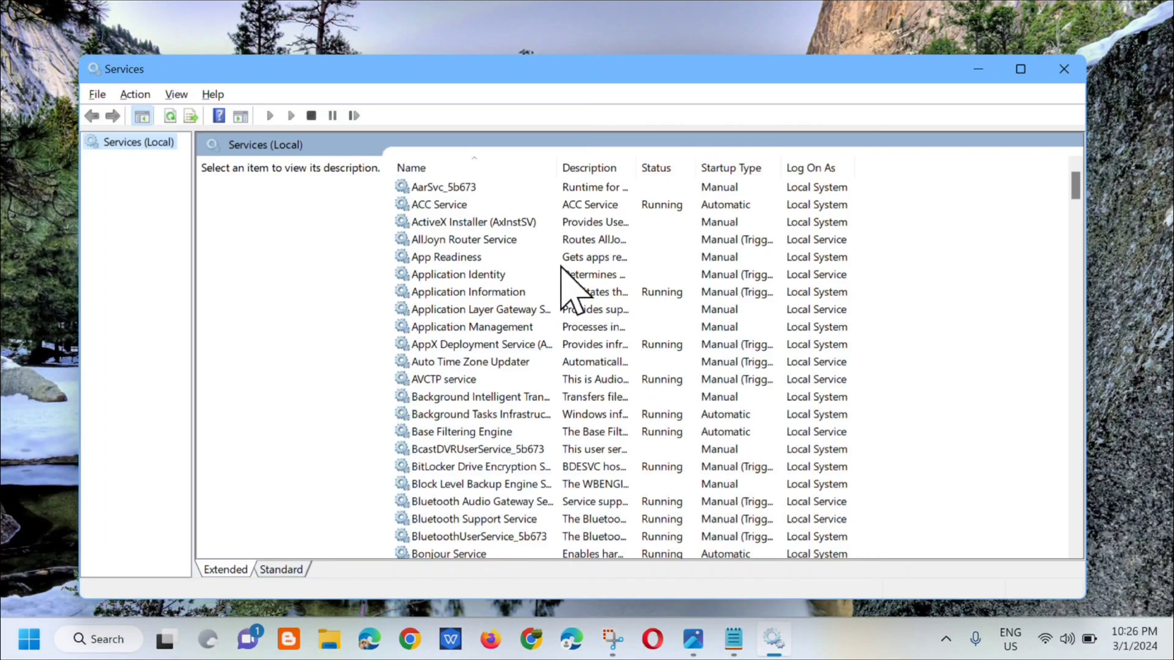
{"action": "scroll", "coordinate": [773, 294], "scroll_direction": "down", "scroll_amount": 5}
{"action": "scroll", "coordinate": [734, 302], "scroll_direction": "down", "scroll_amount": 12}
{"action": "scroll", "coordinate": [725, 294], "scroll_direction": "down", "scroll_amount": 12}
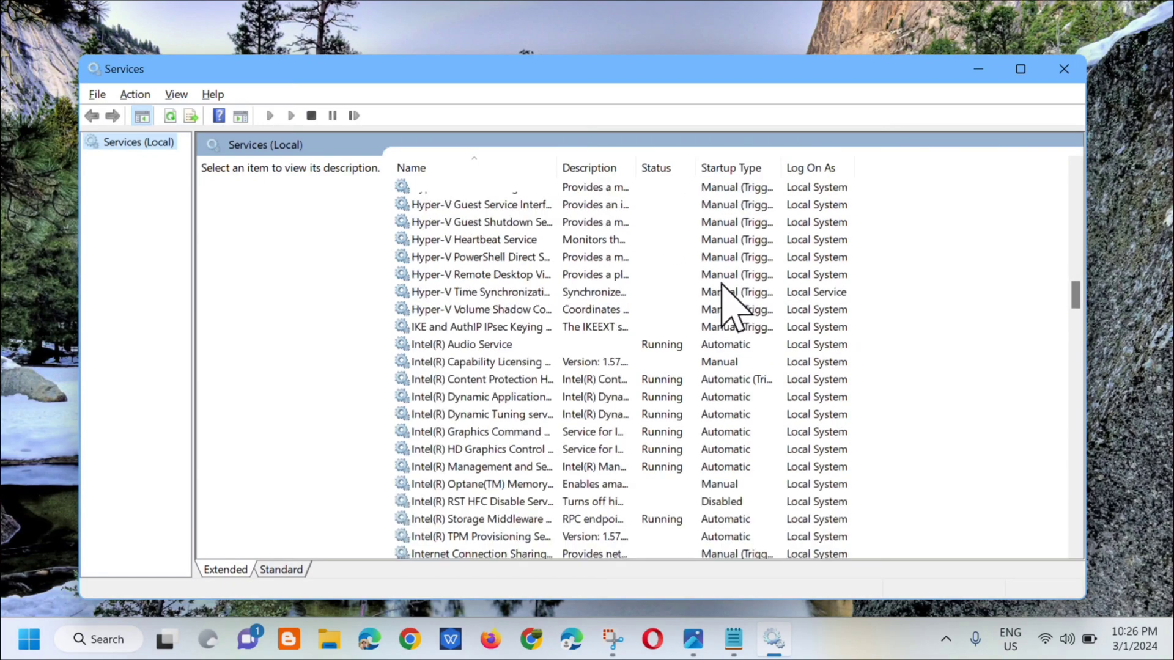
{"action": "scroll", "coordinate": [719, 298], "scroll_direction": "down", "scroll_amount": 12}
{"action": "scroll", "coordinate": [720, 298], "scroll_direction": "down", "scroll_amount": 12}
{"action": "scroll", "coordinate": [716, 303], "scroll_direction": "down", "scroll_amount": 12}
{"action": "scroll", "coordinate": [712, 284], "scroll_direction": "down", "scroll_amount": 15}
{"action": "scroll", "coordinate": [712, 284], "scroll_direction": "down", "scroll_amount": 4}
{"action": "scroll", "coordinate": [712, 285], "scroll_direction": "down", "scroll_amount": 4}
{"action": "scroll", "coordinate": [712, 285], "scroll_direction": "down", "scroll_amount": 4}
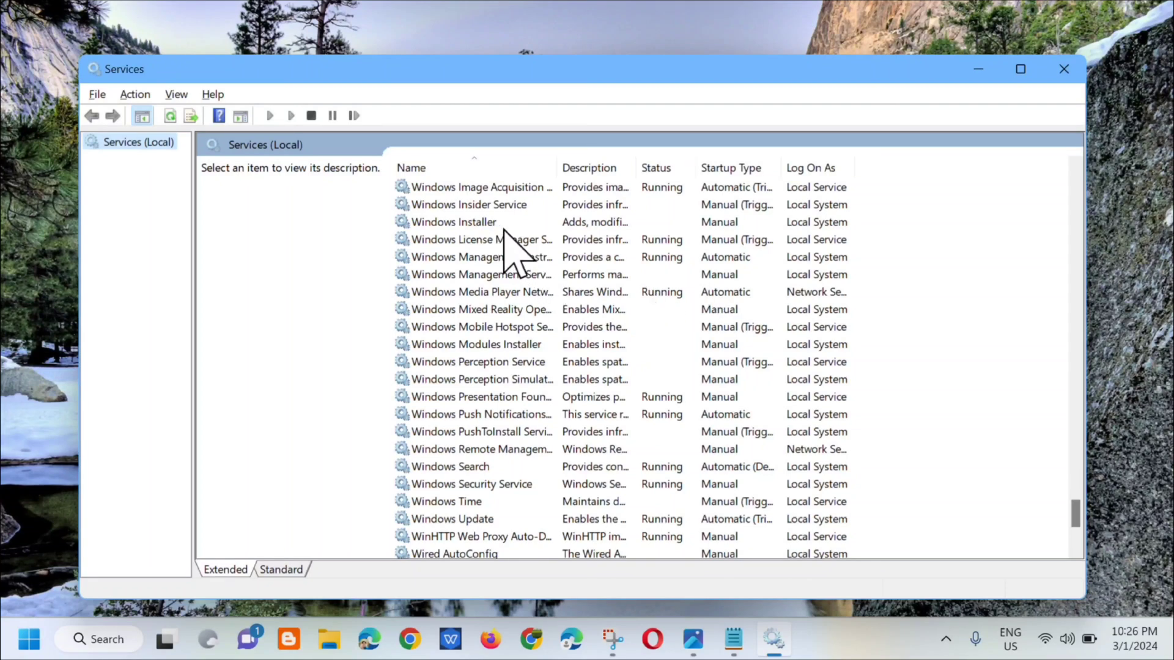
Step: Start the Windows Installer service from its properties, then close the Services console
{"action": "double_click", "coordinate": [605, 222]}
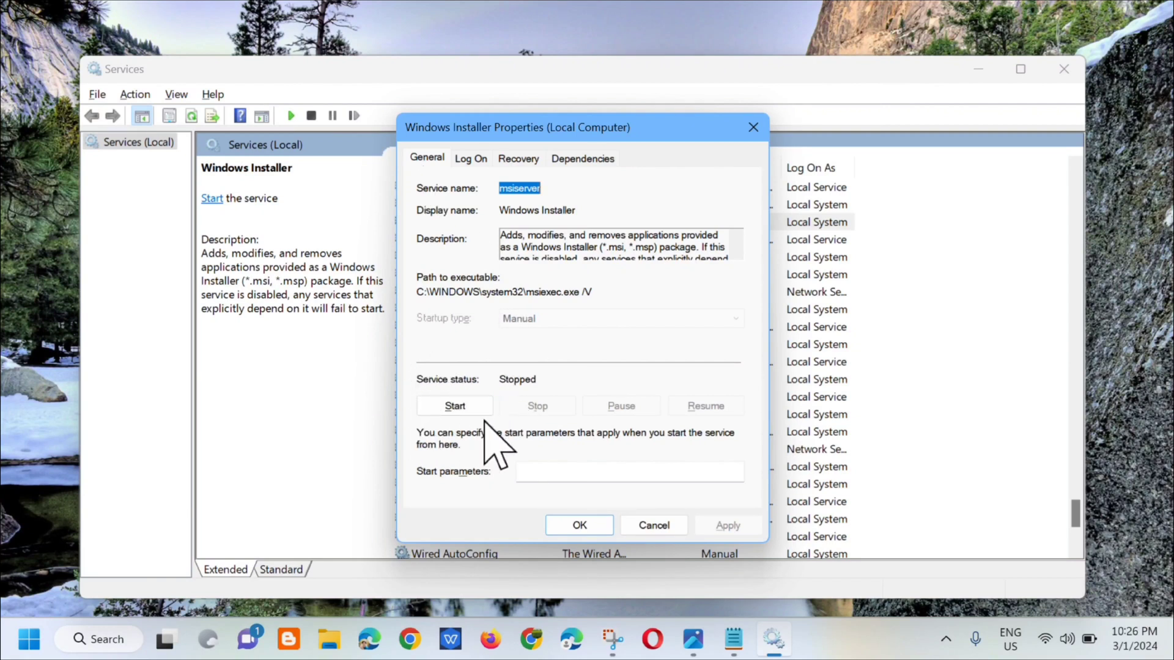
{"action": "left_click", "coordinate": [456, 409]}
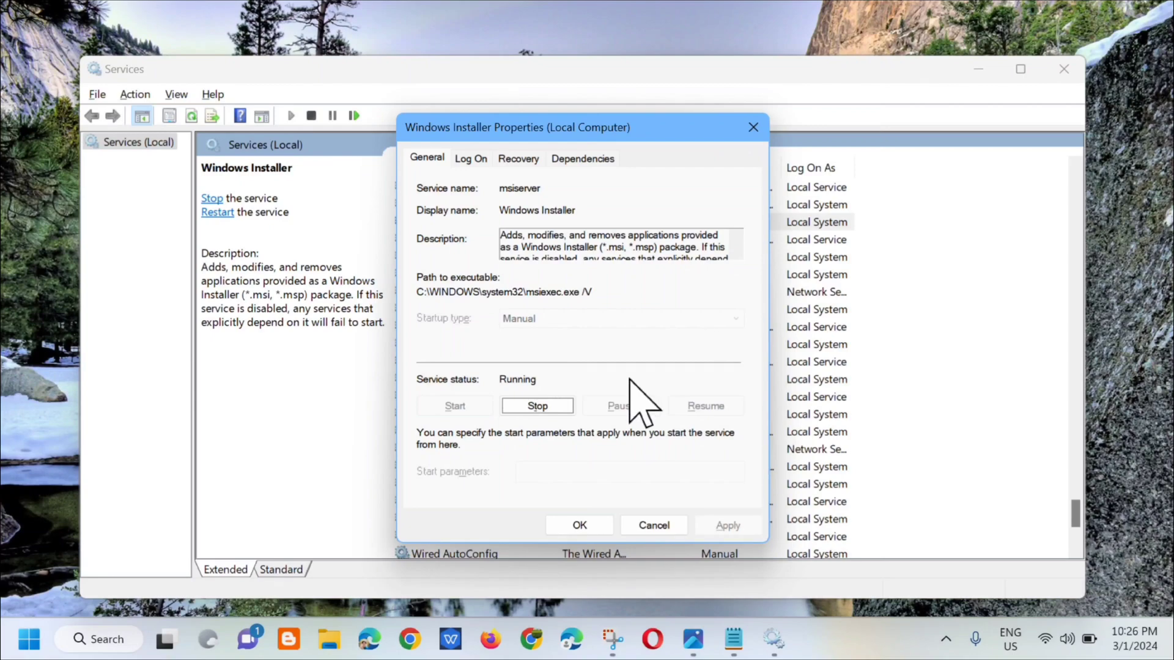
{"action": "left_click", "coordinate": [580, 525]}
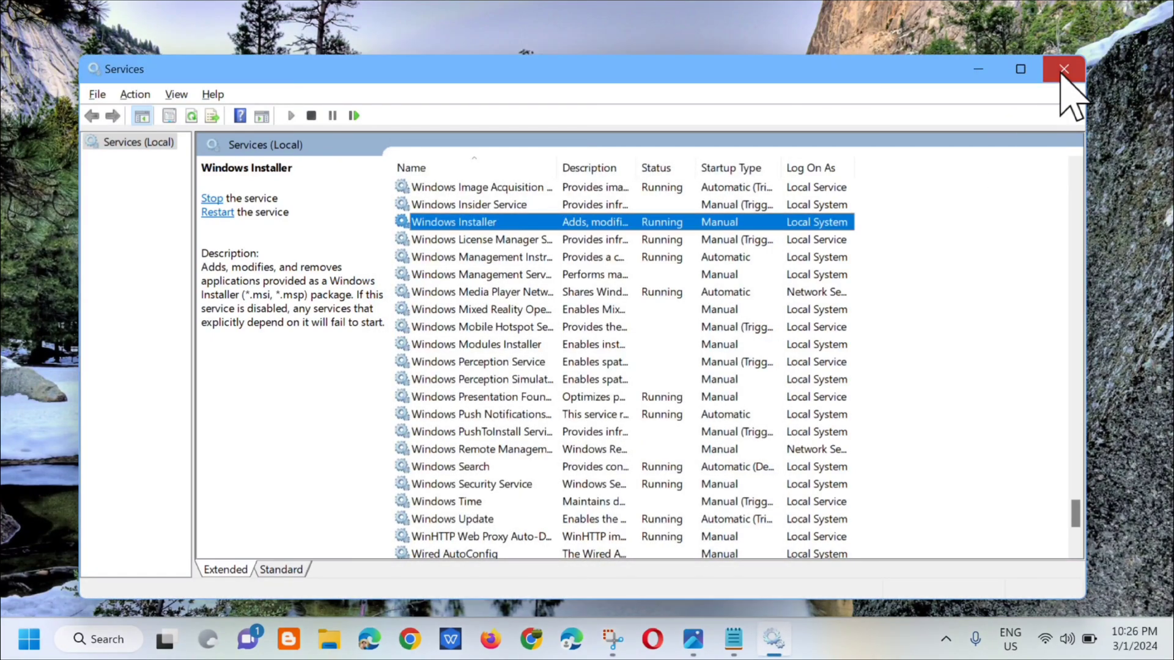
{"action": "left_click", "coordinate": [1064, 71]}
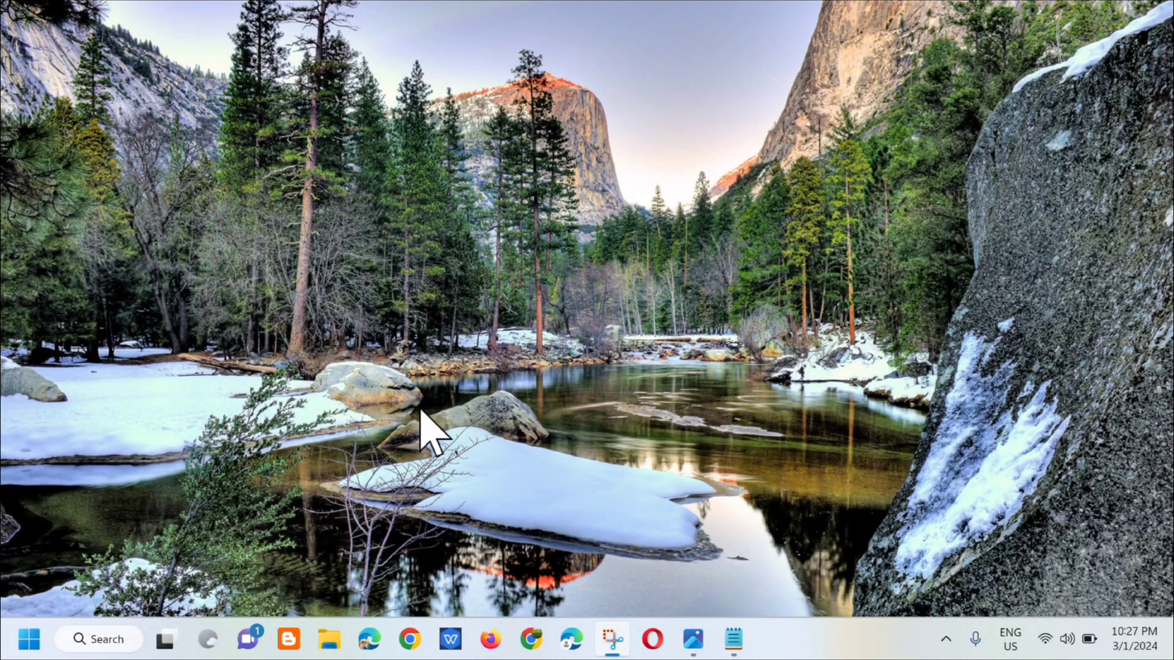
Step: Search for 'cmd' and launch Command Prompt as administrator
{"action": "left_click", "coordinate": [96, 640]}
{"action": "key", "text": "Caps_Lock"}
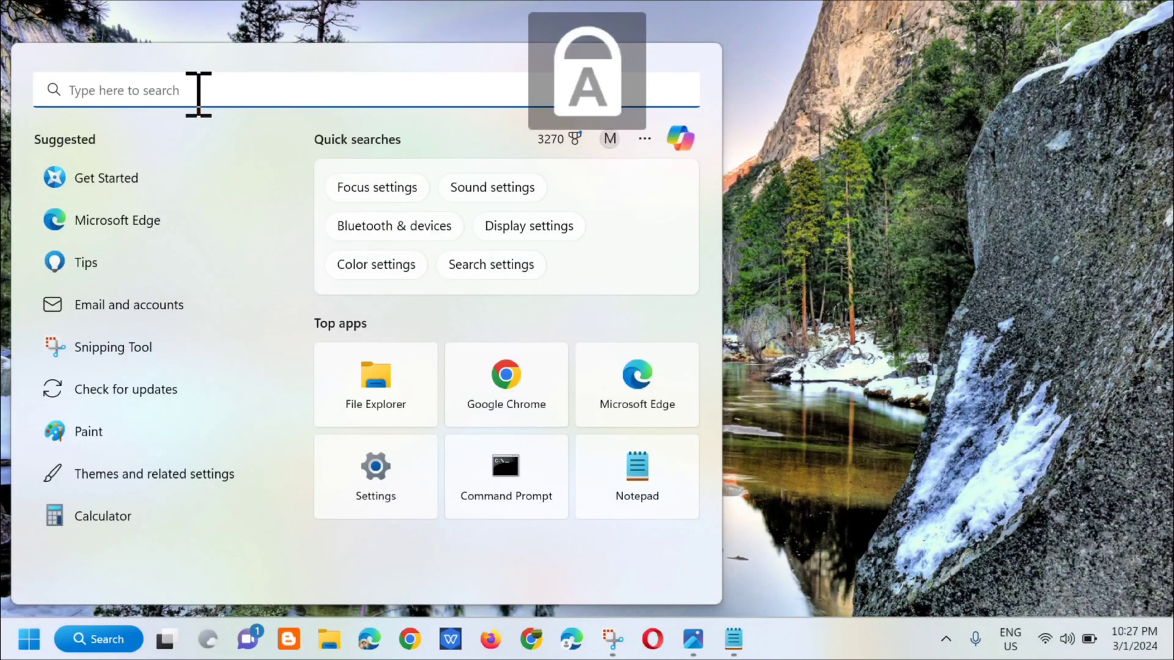
{"action": "key", "text": "Caps_Lock"}
{"action": "type", "text": "cmd"}
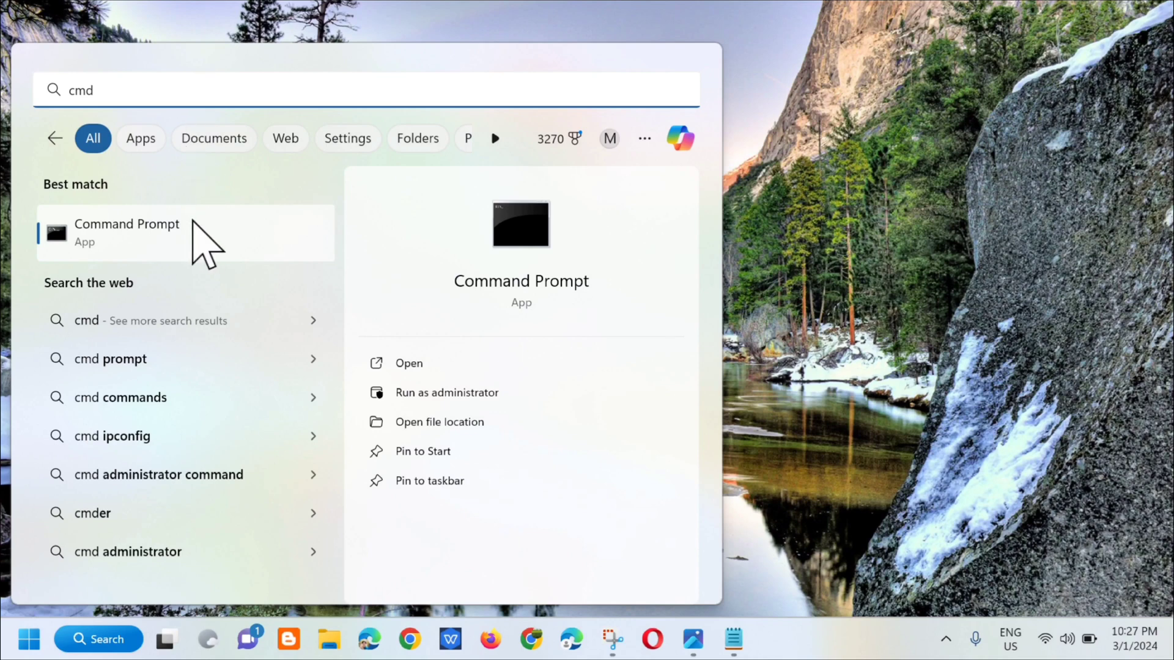
{"action": "left_click", "coordinate": [230, 225]}
{"action": "right_click", "coordinate": [233, 227]}
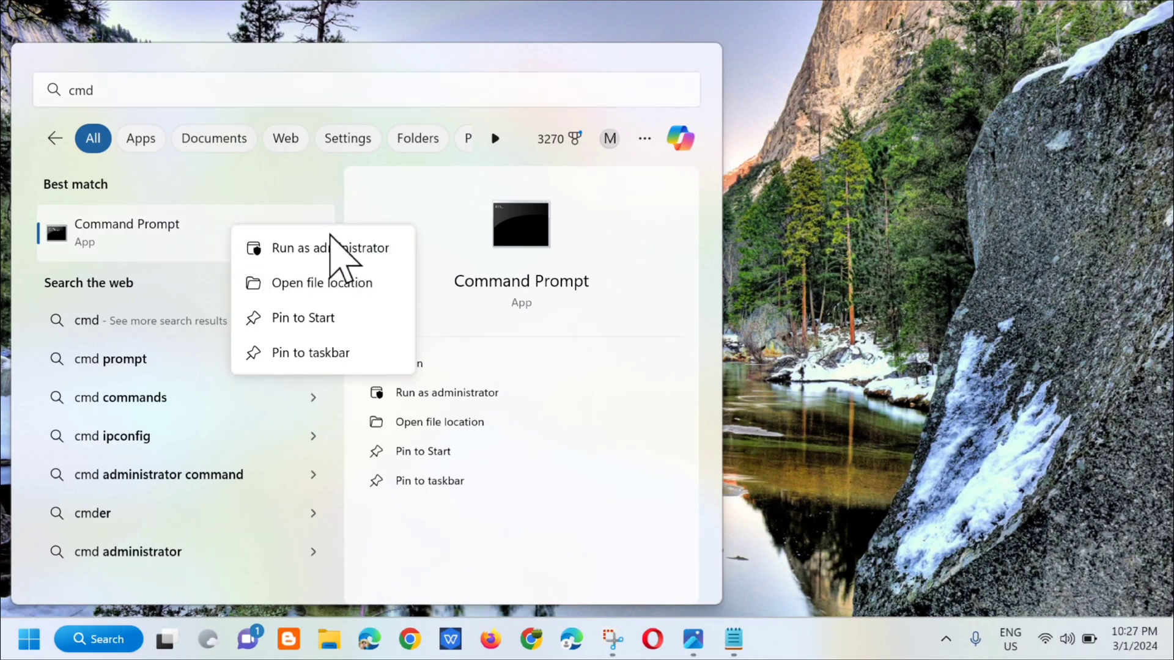
{"action": "left_click", "coordinate": [328, 250]}
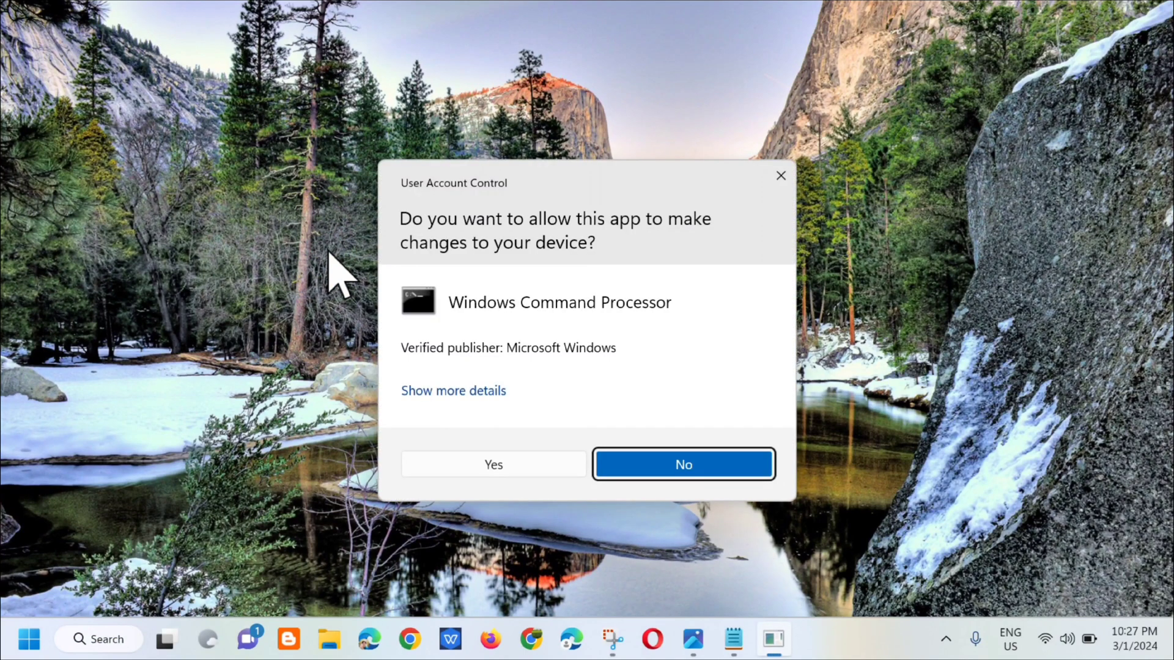
Step: Approve the elevation prompt and enter 'net start MSIServer' at the admin prompt
{"action": "left_click", "coordinate": [466, 467]}
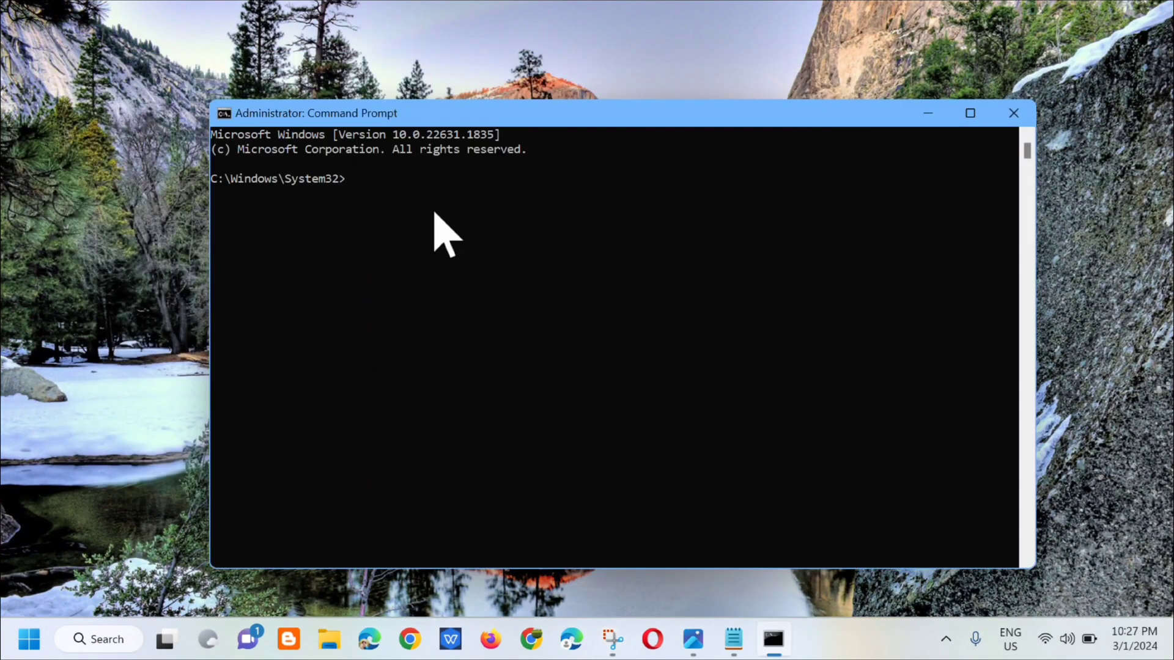
{"action": "key", "text": "Caps_Lock"}
{"action": "key", "text": "Caps_Lock"}
{"action": "key", "text": "Caps_Lock"}
{"action": "type", "text": "net start MSIS"}
{"action": "key", "text": "Caps_Lock"}
{"action": "type", "text": "erv"}
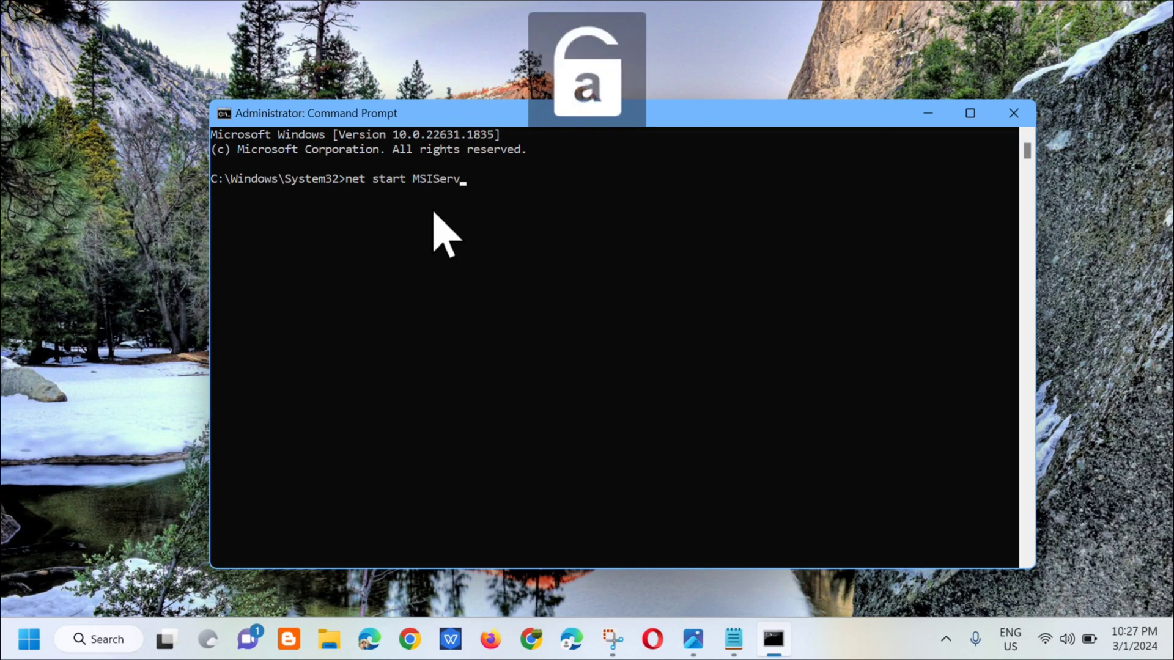
{"action": "type", "text": "er"}
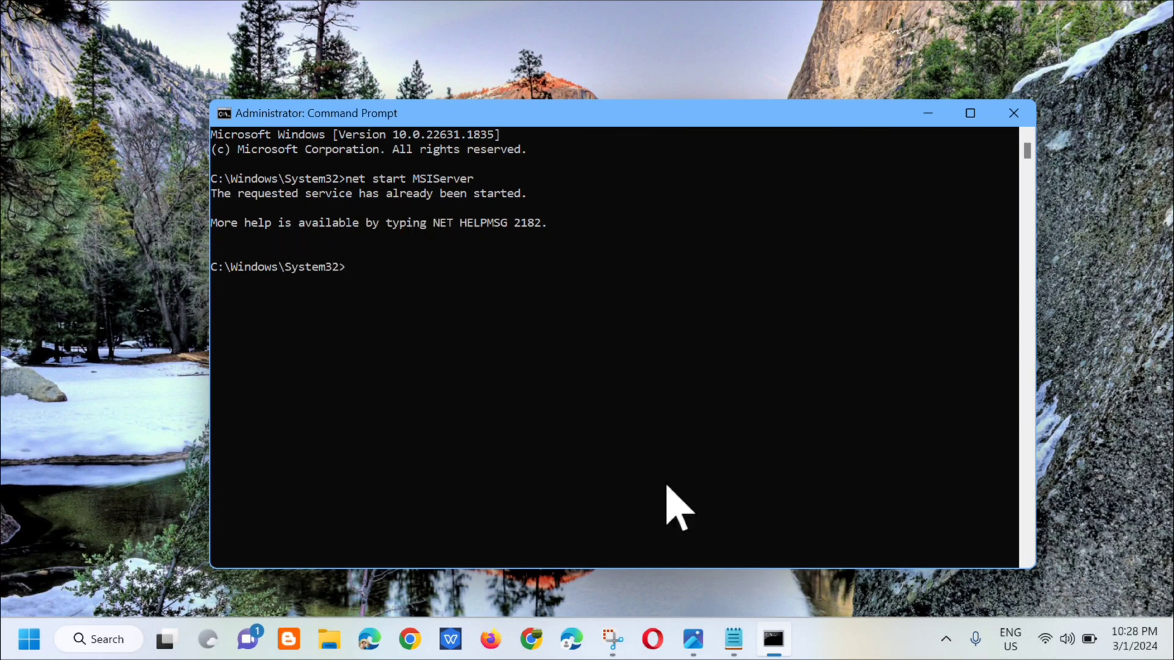
Step: Copy 'msiexec.exe /unregister' from the Notepad notes and run it in Command Prompt
{"action": "left_click", "coordinate": [734, 642]}
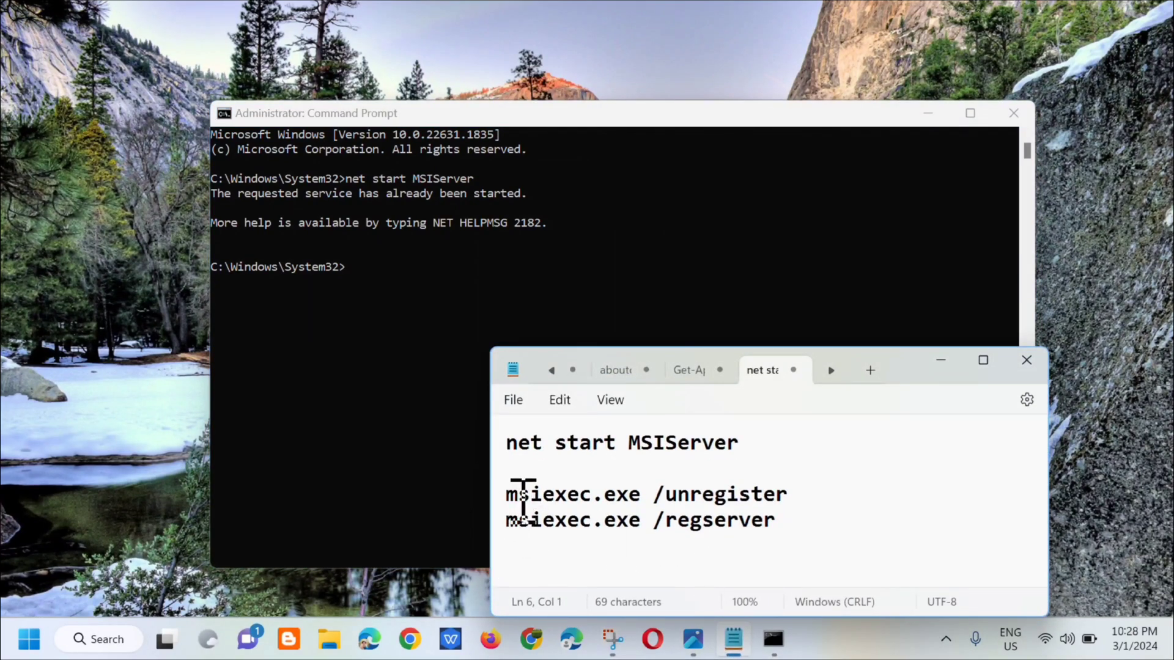
{"action": "left_click_drag", "start_coordinate": [508, 494], "coordinate": [657, 510]}
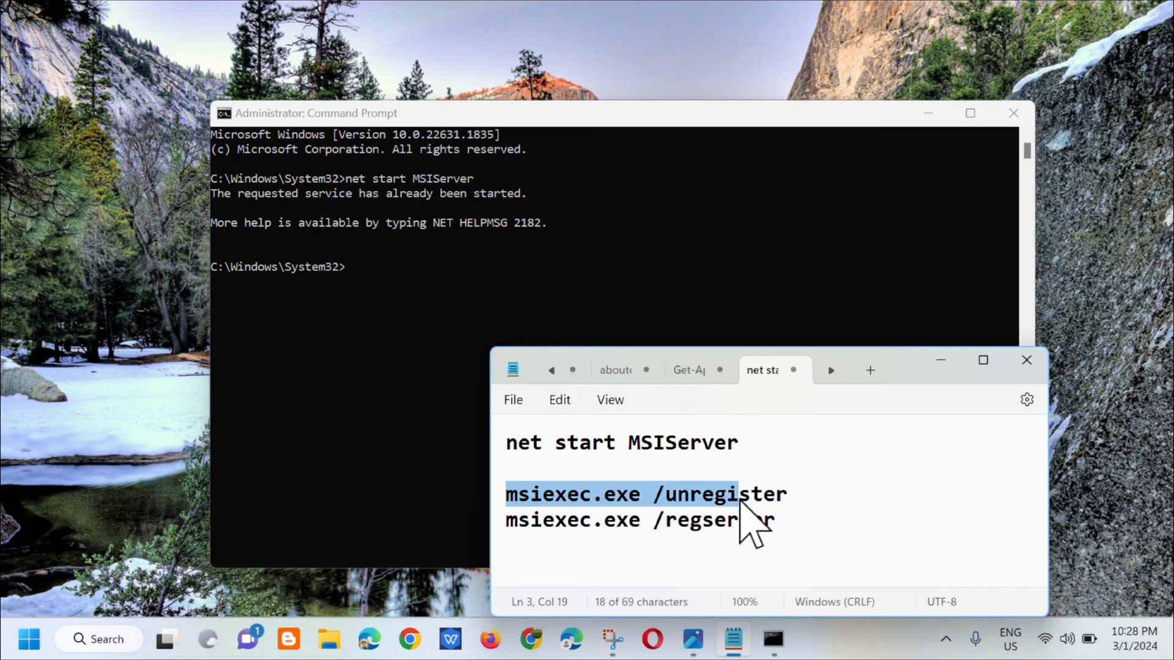
{"action": "left_click_drag", "start_coordinate": [657, 511], "coordinate": [813, 514]}
{"action": "key", "text": "ctrl+c"}
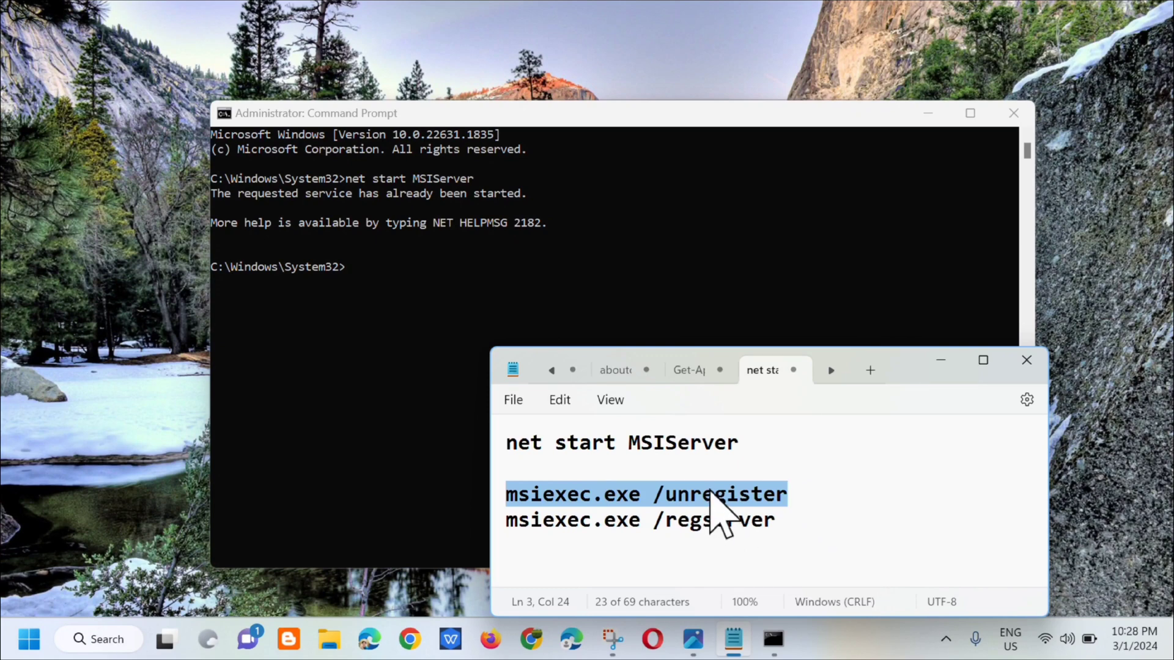
{"action": "left_click", "coordinate": [940, 360]}
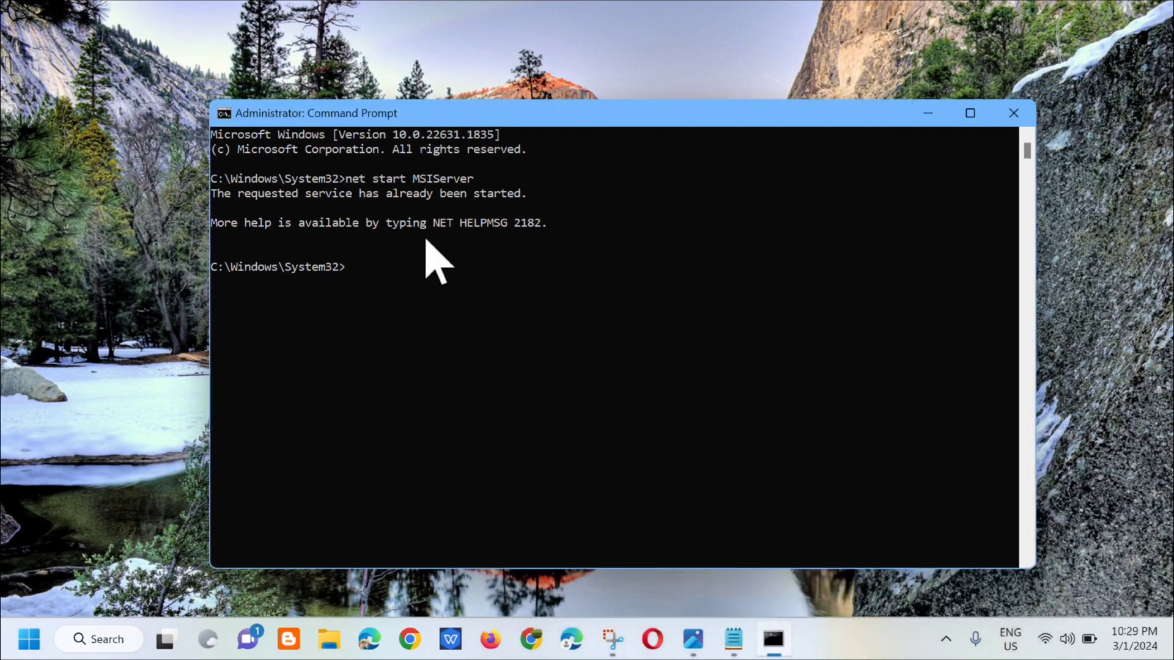
{"action": "key", "text": "ctrl+v"}
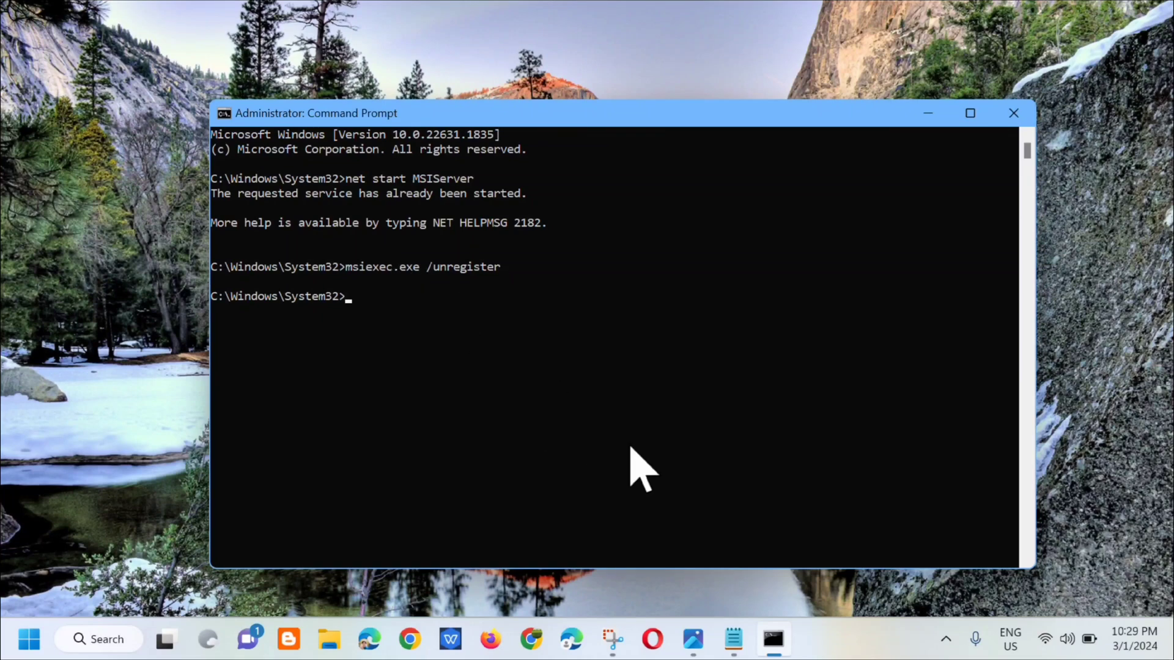
Step: Run 'msiexec.exe /regserver' from the notes, then close the admin Command Prompt
{"action": "left_click", "coordinate": [734, 640]}
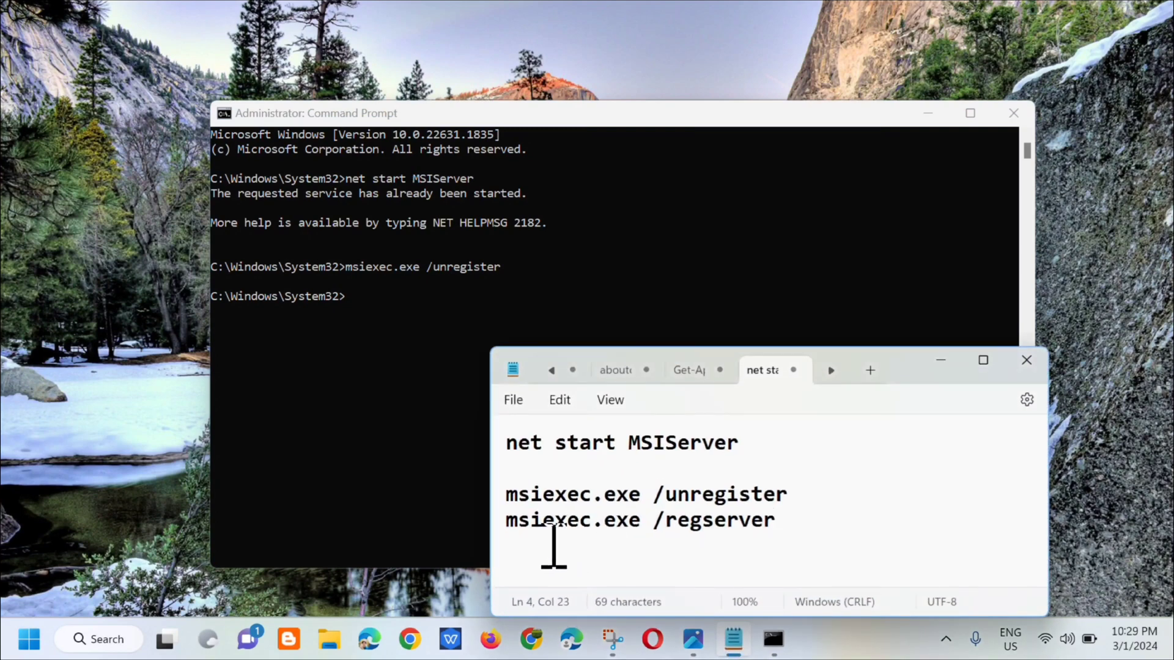
{"action": "left_click_drag", "start_coordinate": [508, 521], "coordinate": [691, 536]}
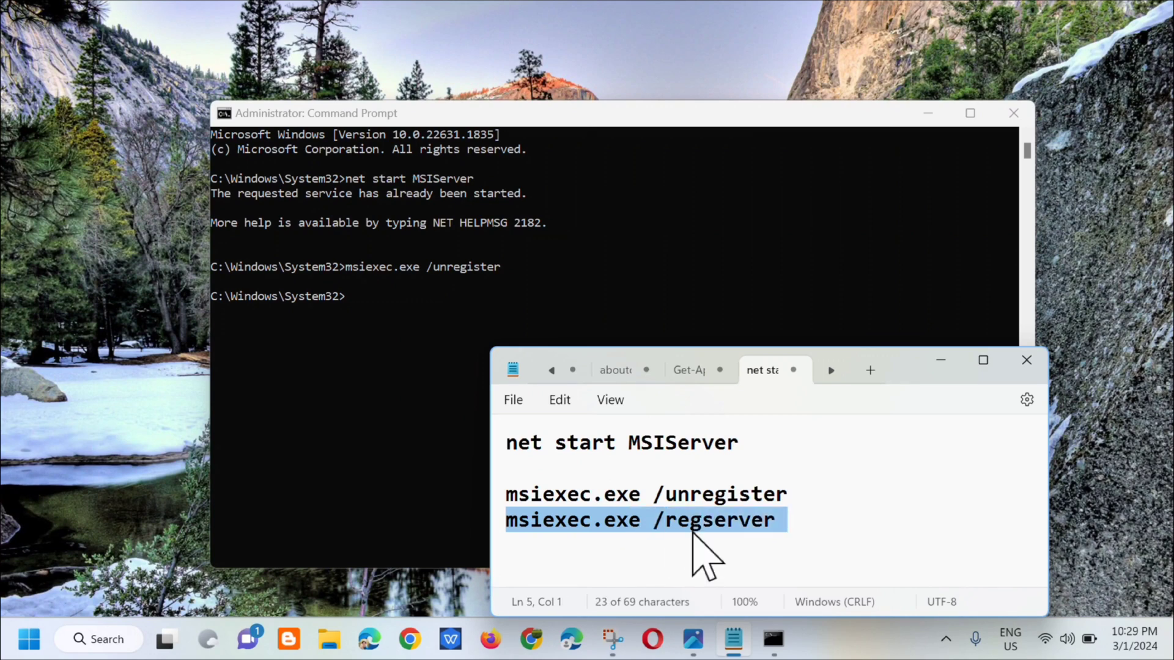
{"action": "left_click", "coordinate": [939, 360]}
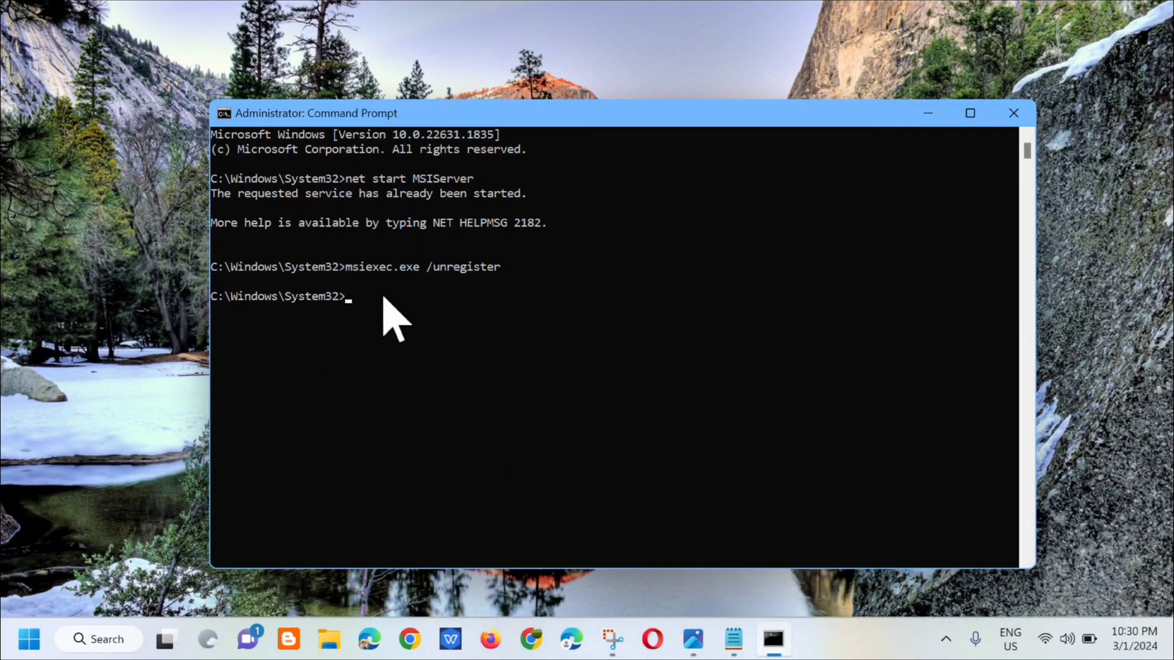
{"action": "type", "text": "msiexec.exe /regserver"}
{"action": "key", "text": "Return"}
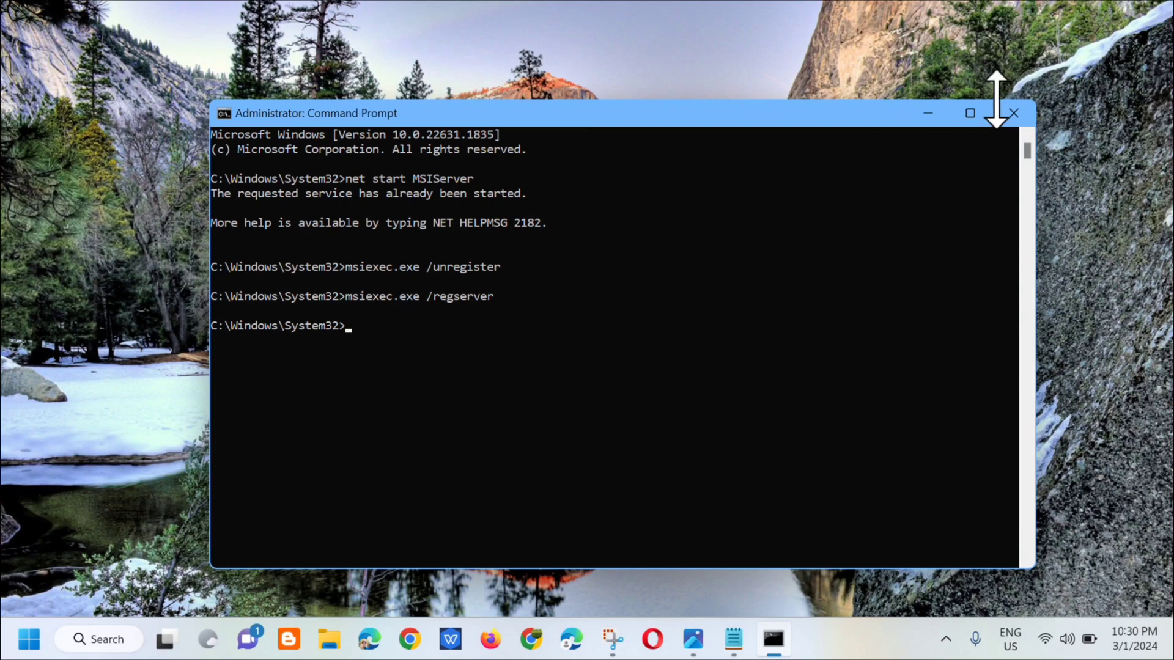
{"action": "left_click", "coordinate": [1014, 113]}
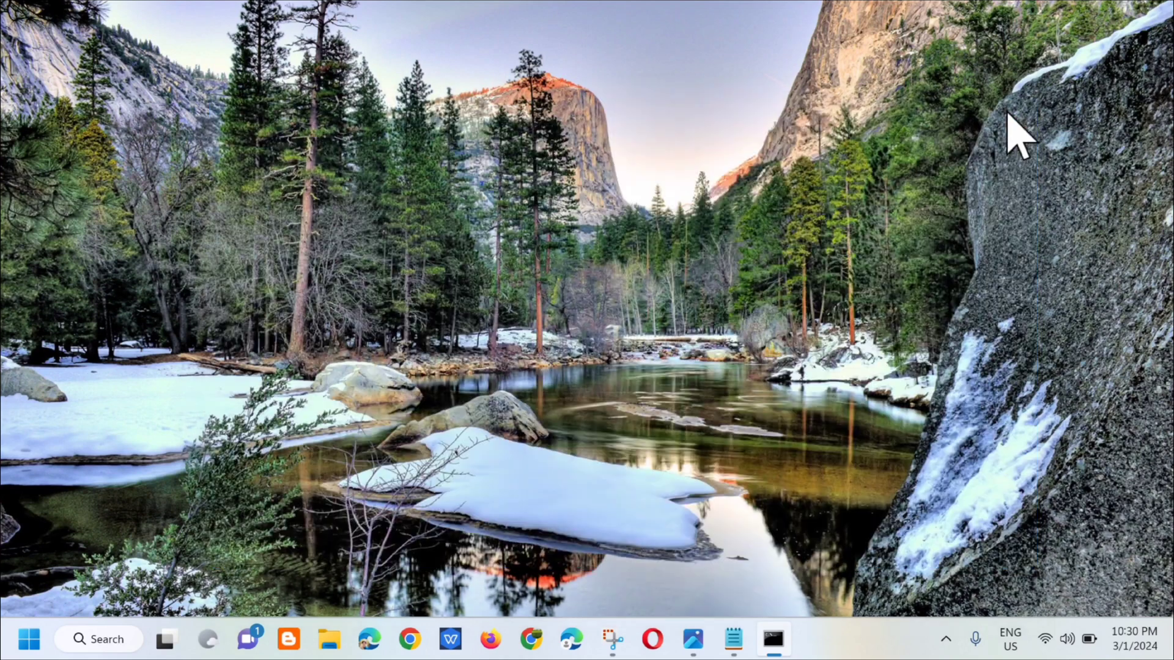
Step: Pick Restart from the Start menu's power options
{"action": "left_click", "coordinate": [30, 640]}
{"action": "left_click", "coordinate": [533, 575]}
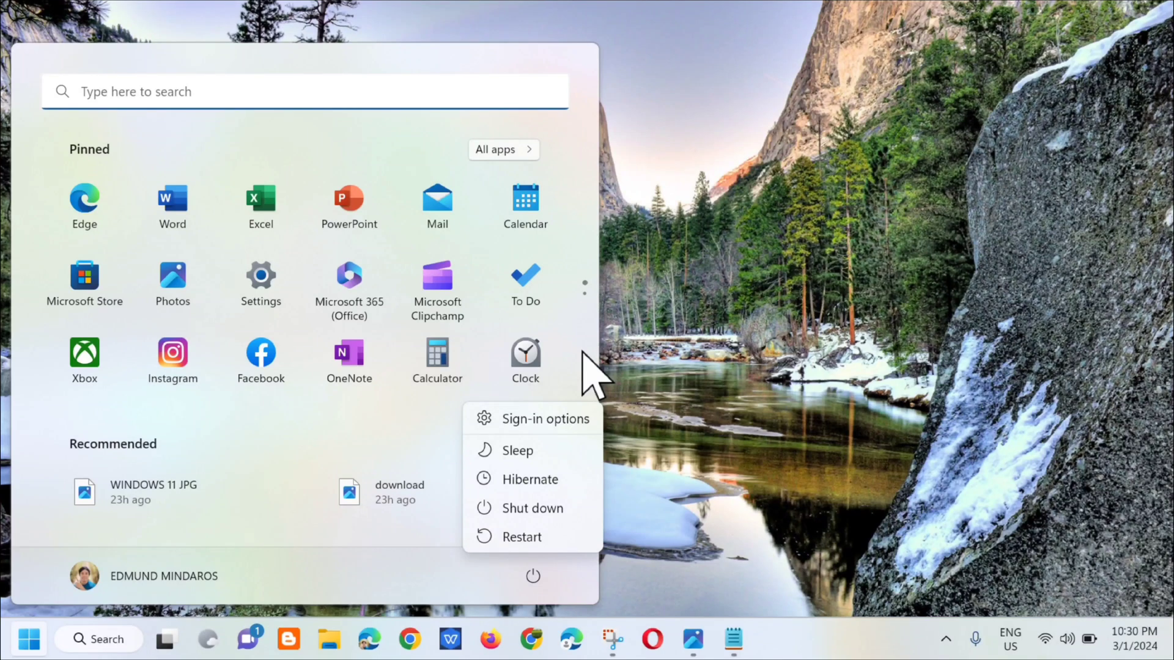
{"action": "left_click", "coordinate": [721, 296]}
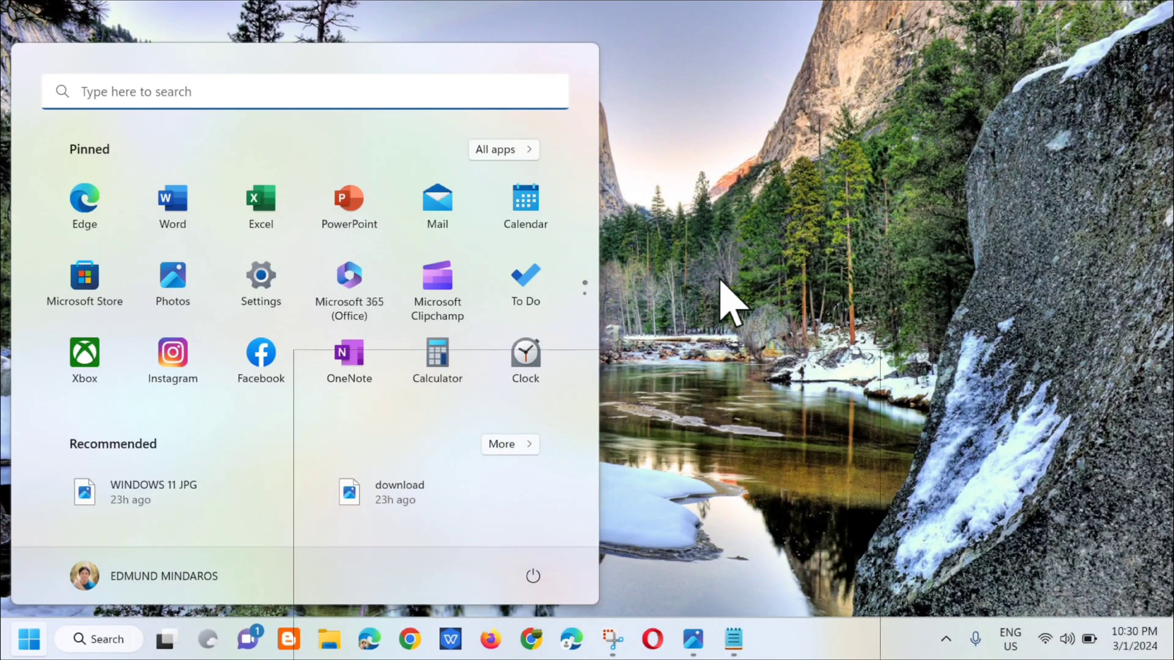
{"action": "left_click", "coordinate": [734, 305]}
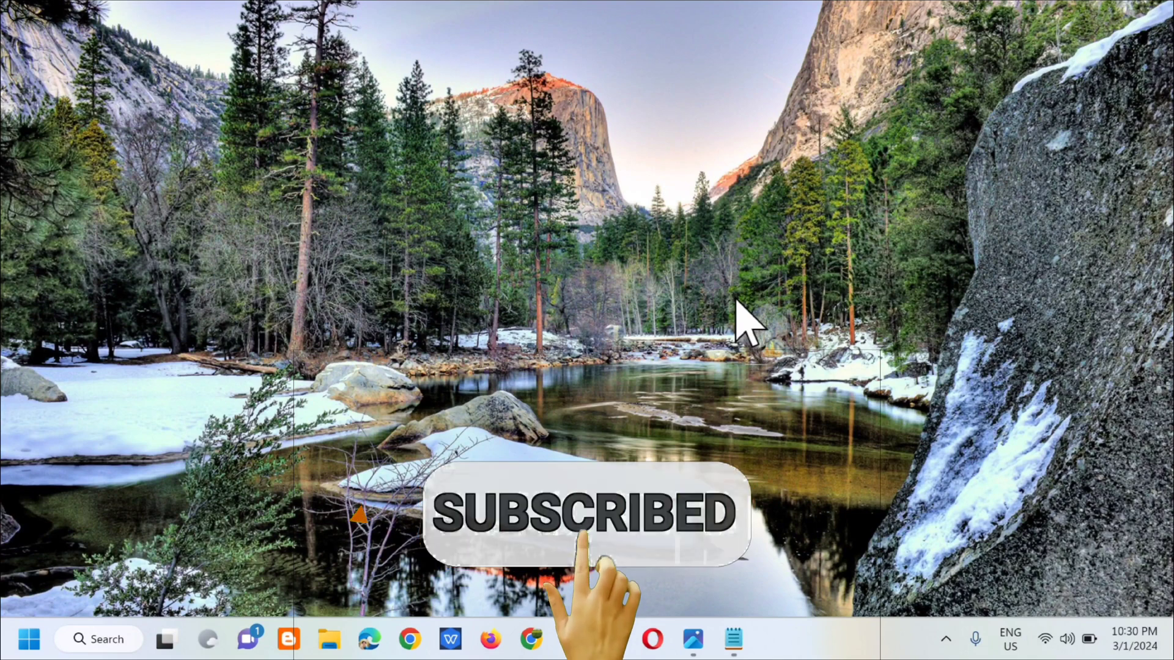